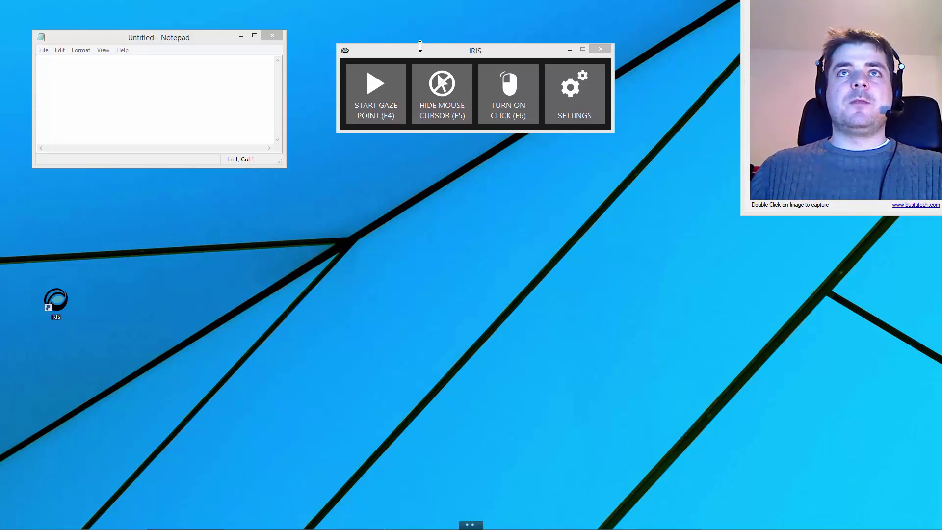
Minimize Notepad and briefly activate the IRIS gaze point before pausing it again
left_click(426, 49)
left_click(237, 38)
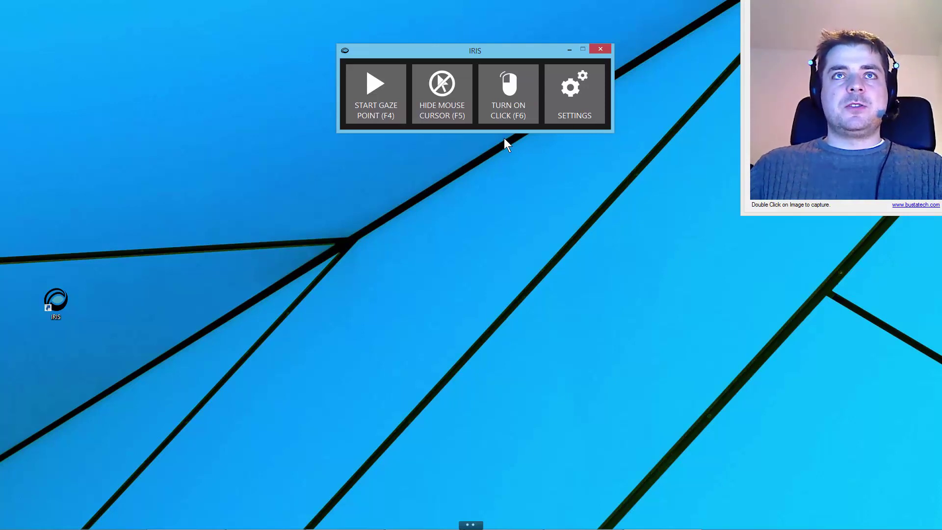
left_click(377, 98)
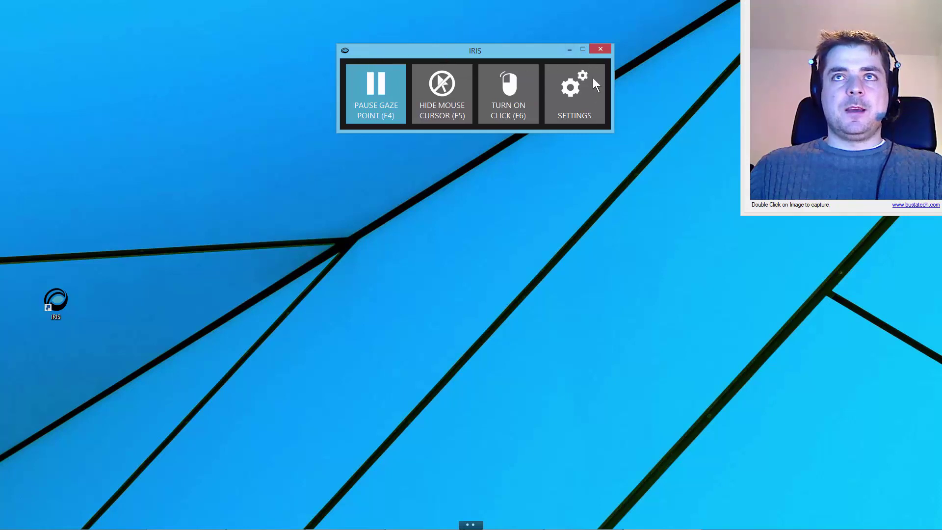
left_click(375, 71)
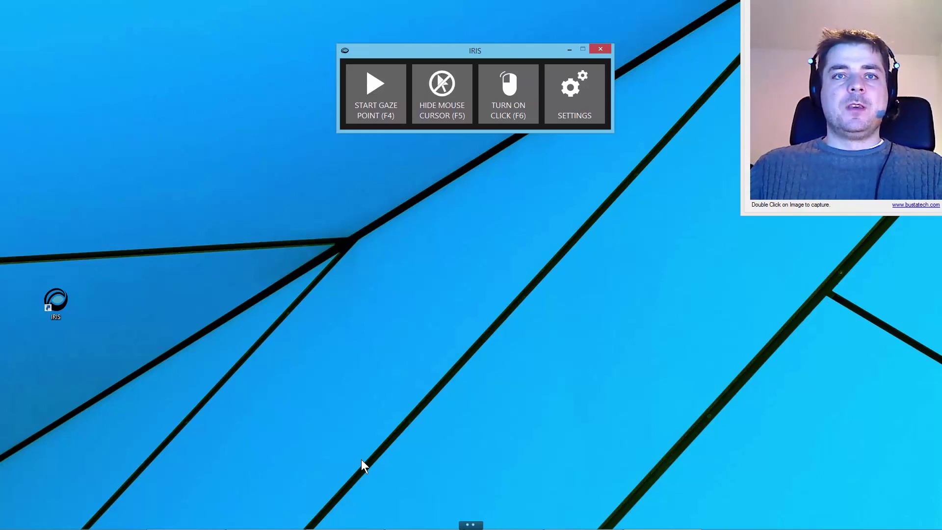
Bring back the On-Screen Keyboard and the Notepad window, and move Notepad slightly higher above the keyboard
mouse_move(349, 505)
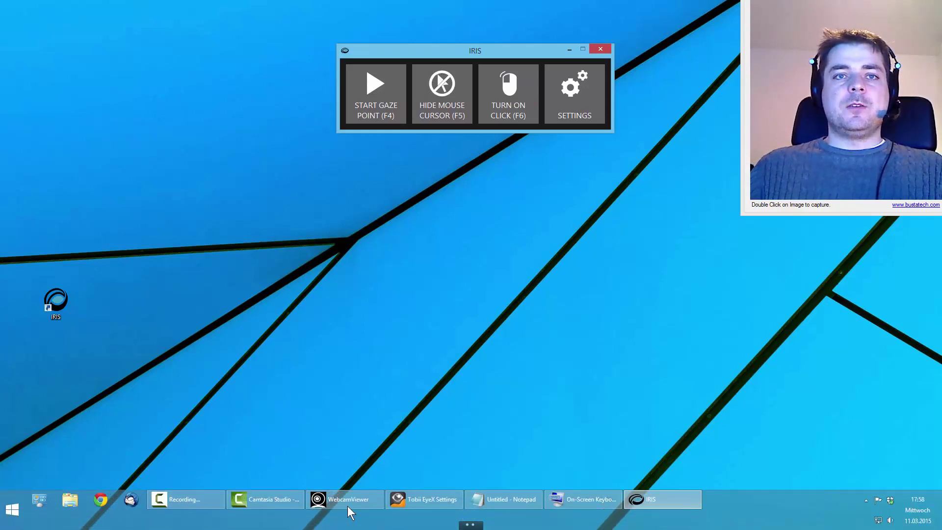
left_click(574, 500)
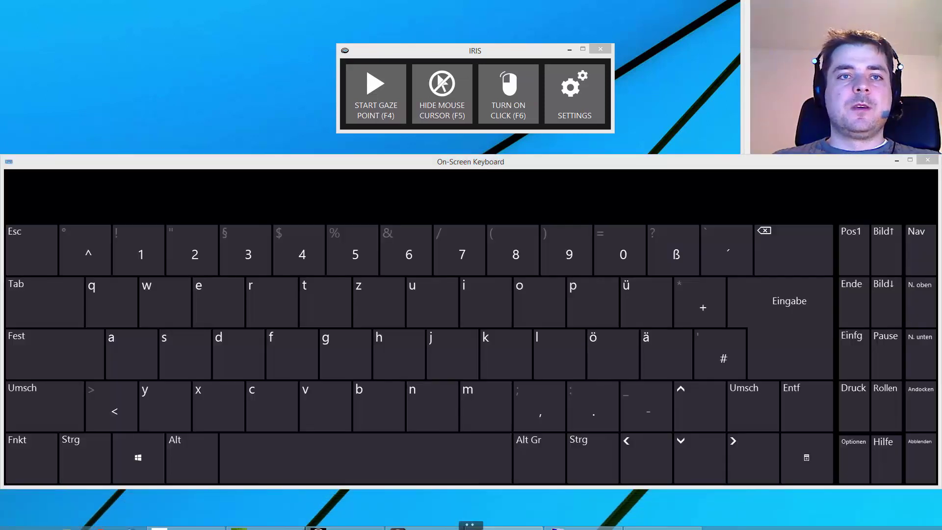
left_click(493, 499)
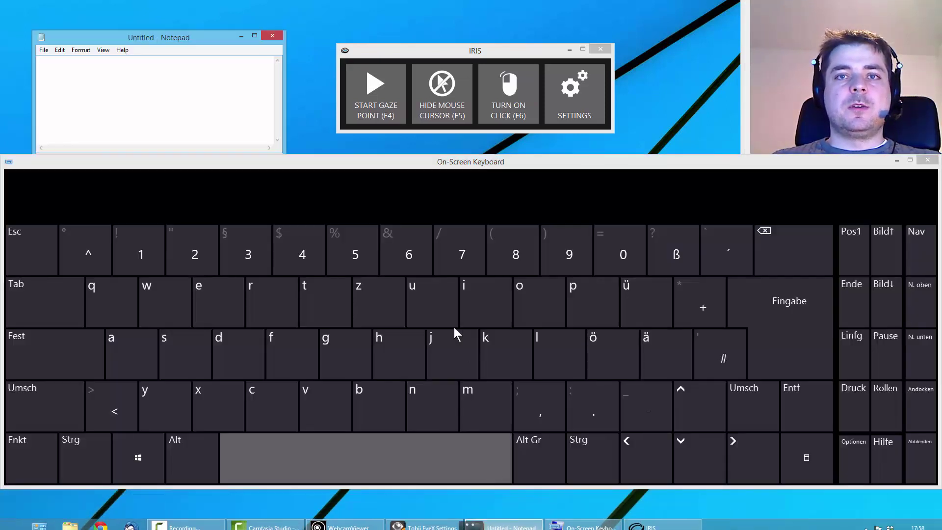
left_click_drag(196, 39, 199, 34)
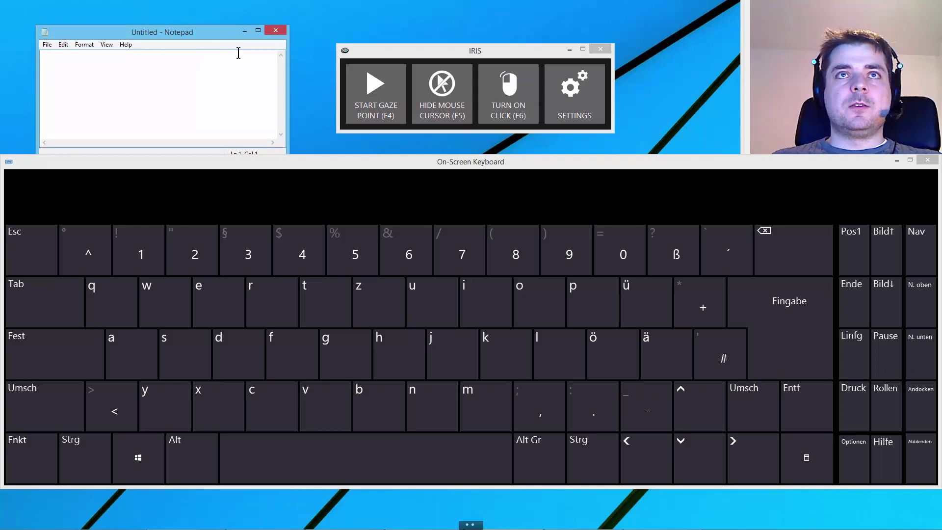
Test the gaze point by starting and pausing it once, and activate it again together with dwell click
left_click(387, 105)
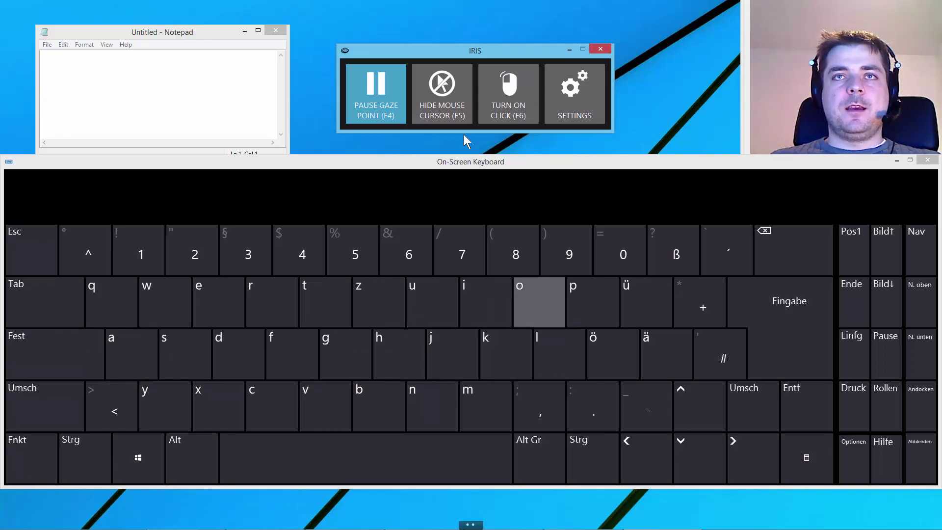
left_click(381, 100)
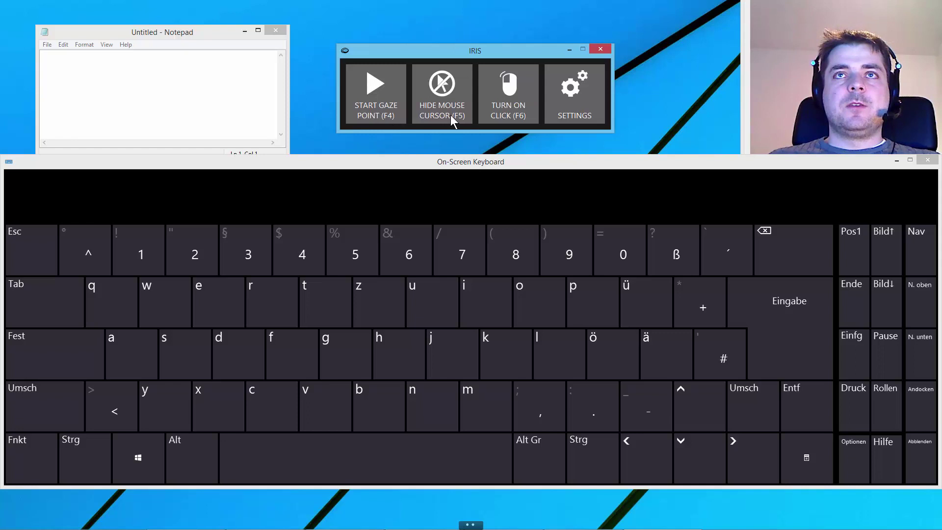
left_click(509, 93)
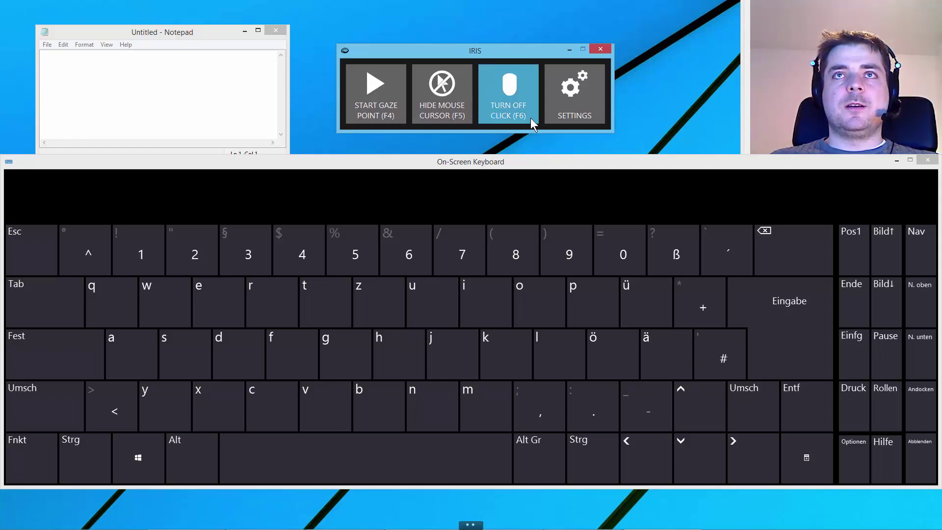
left_click(388, 94)
Write "hallo" in the empty Notepad document using the on-screen keyboard
left_click(381, 333)
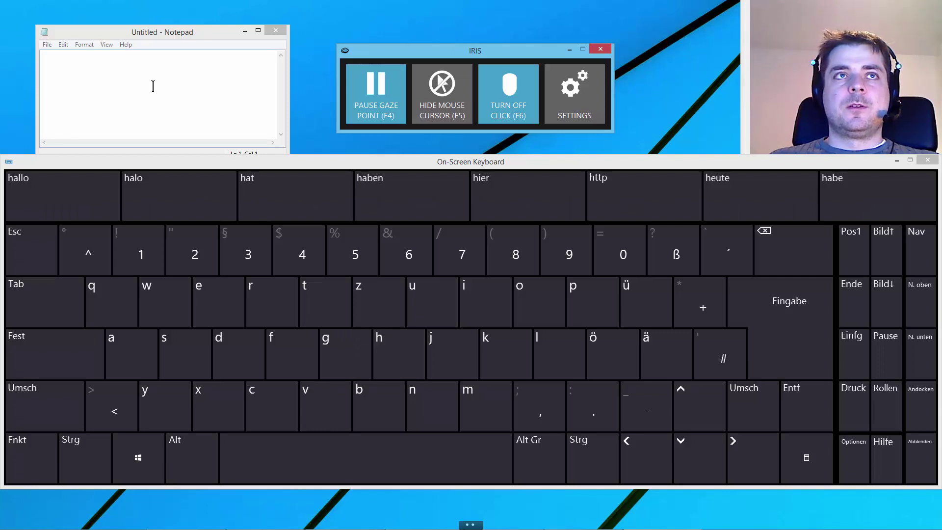
left_click(68, 67)
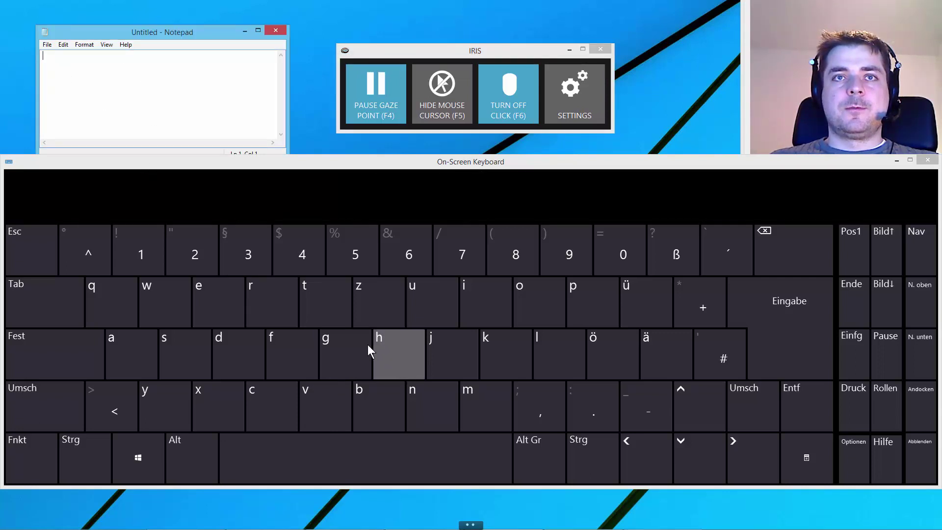
left_click(381, 339)
left_click(110, 342)
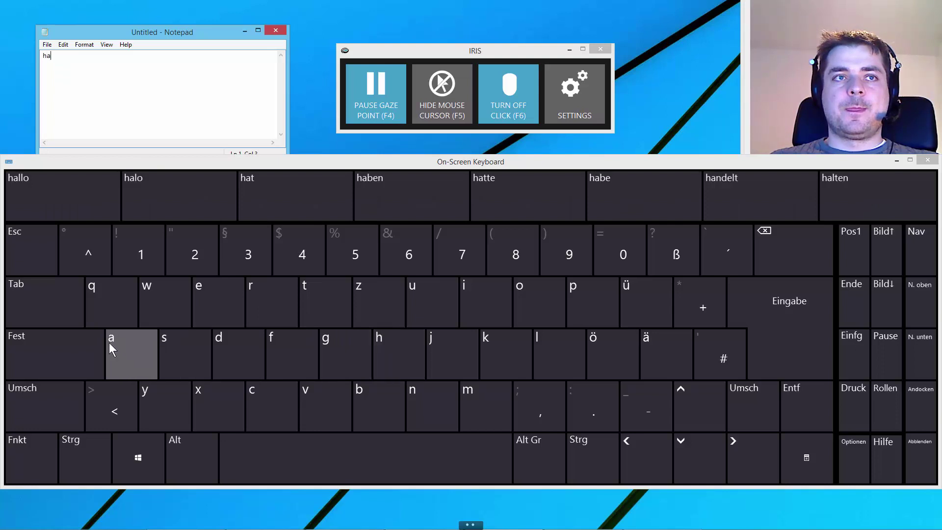
left_click(552, 343)
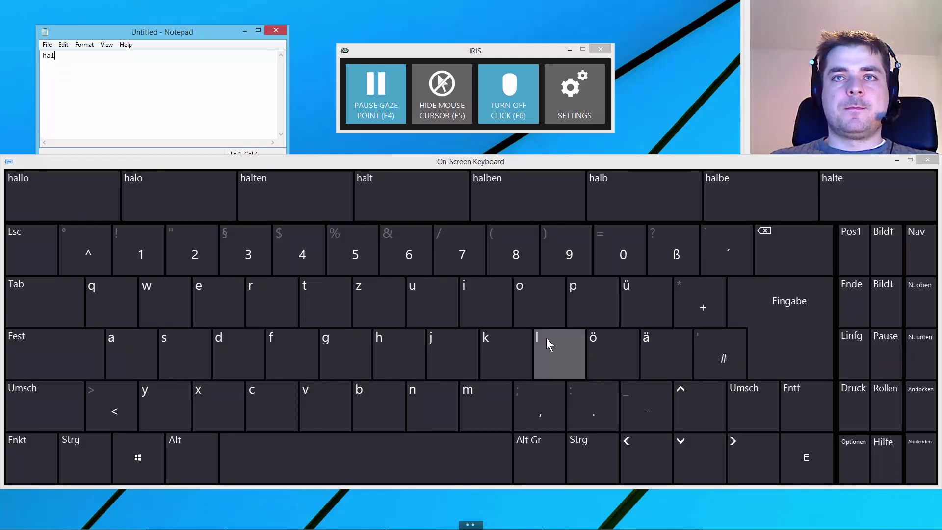
left_click(545, 339)
left_click(522, 287)
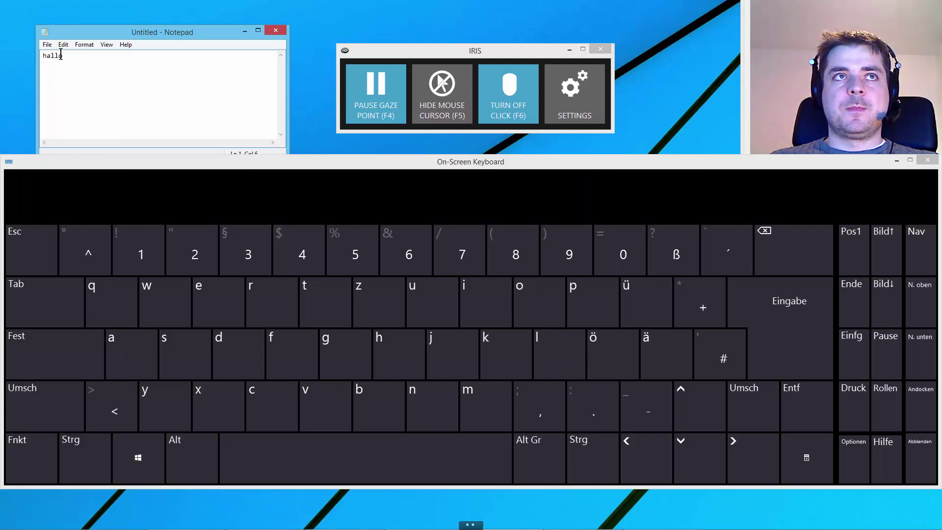
Turn the gaze point and dwell click off and on again, with the mouse cursor hidden
left_click(382, 81)
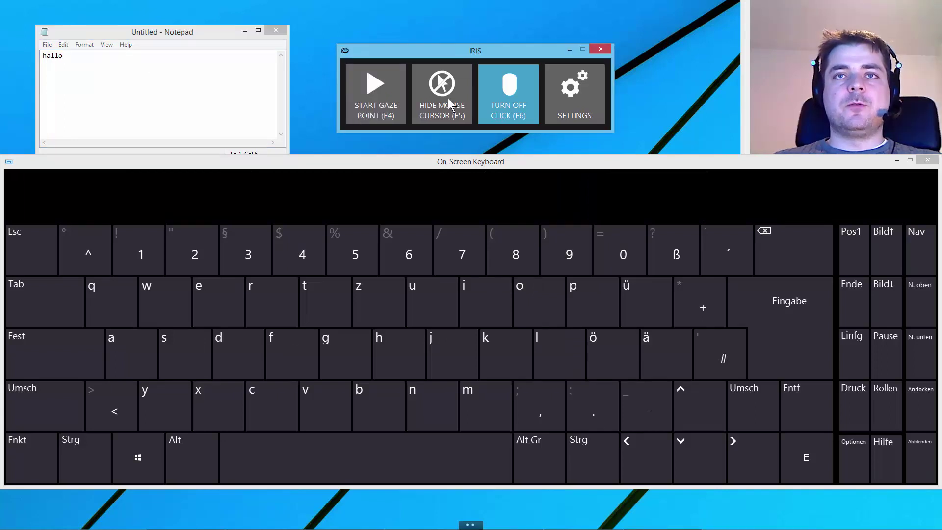
left_click(516, 86)
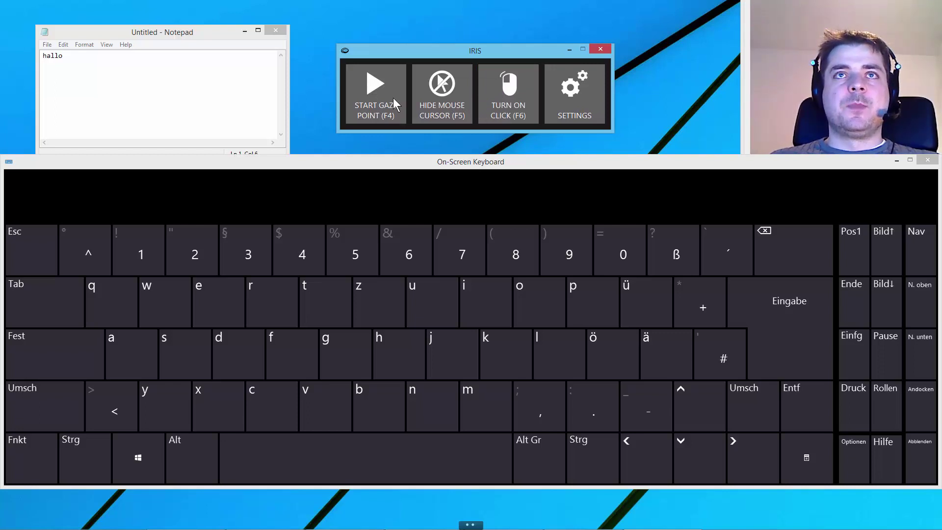
left_click(402, 85)
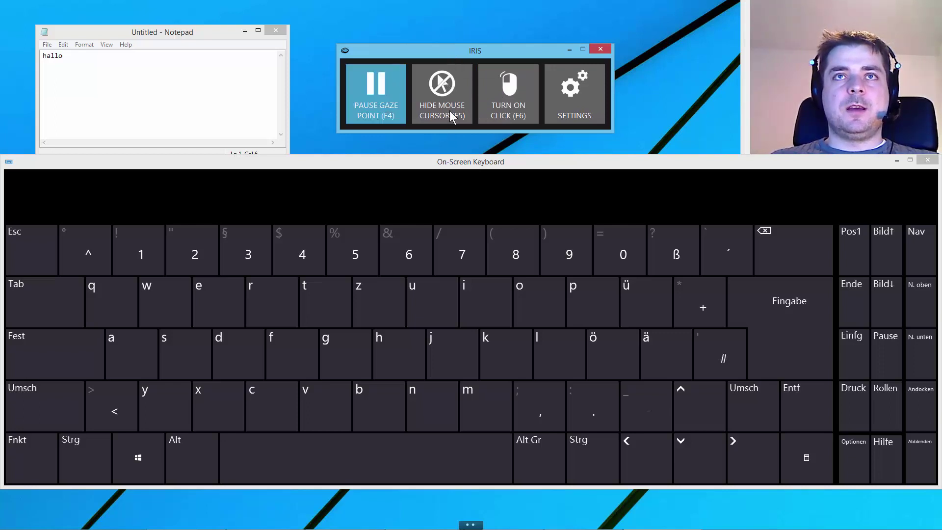
left_click(452, 80)
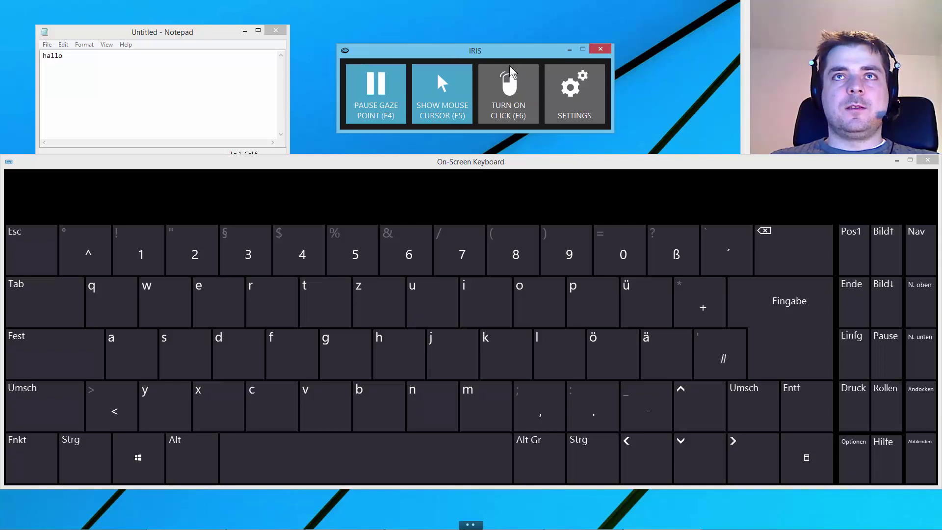
left_click(510, 80)
Place the caret behind "hallo" in Notepad and add the word "how" after a space
left_click(398, 353)
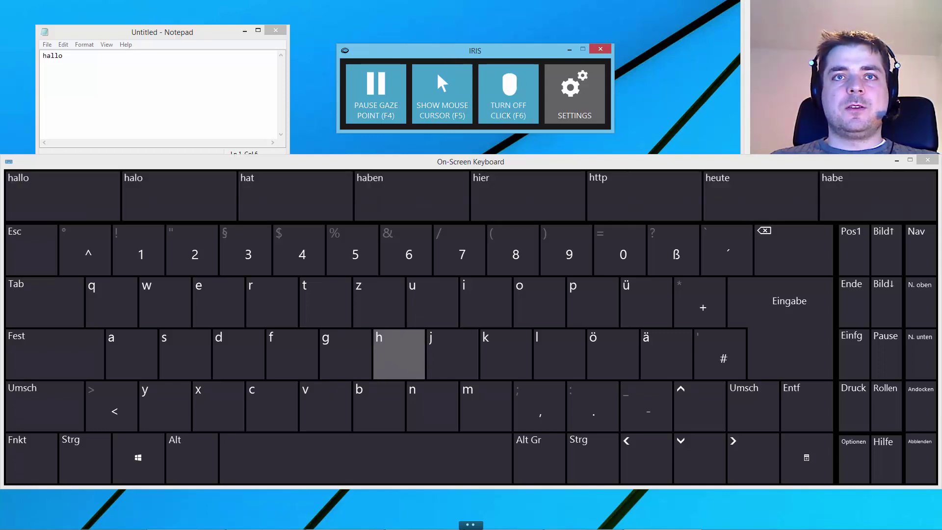
left_click(59, 55)
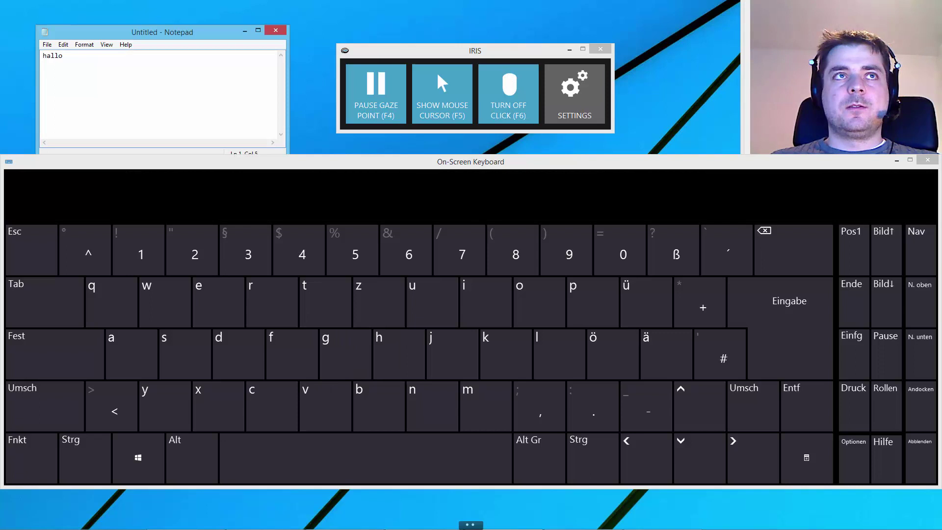
left_click(64, 56)
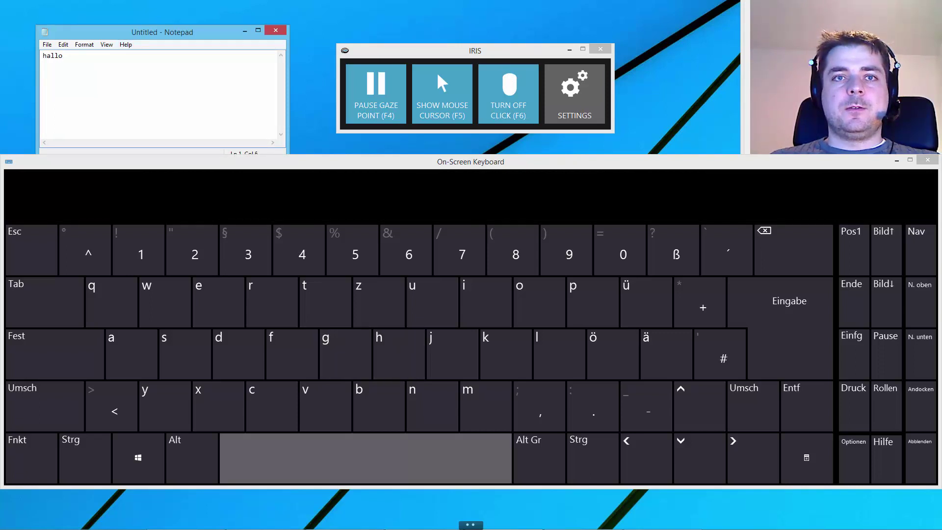
type("h")
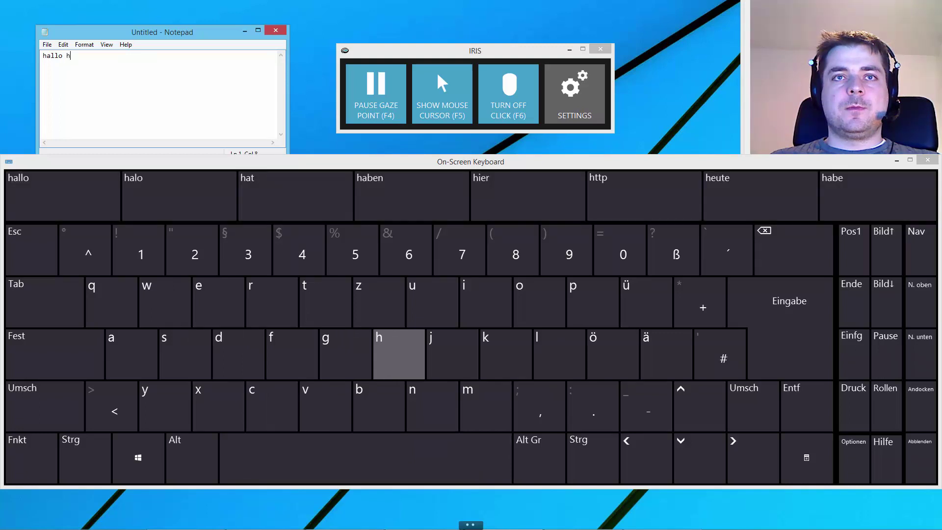
type("ow")
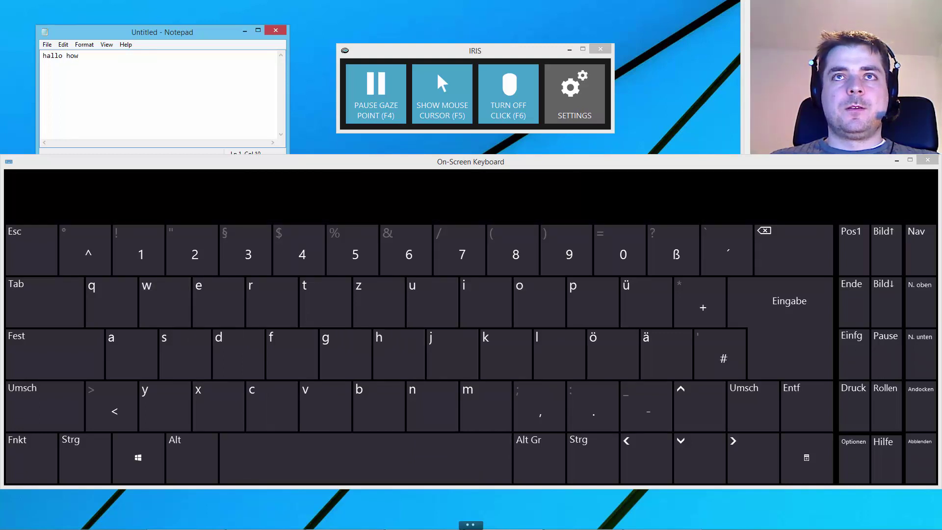
Deactivate all active IRIS functions: dwell click, mouse cursor hiding and the gaze point
key("F6")
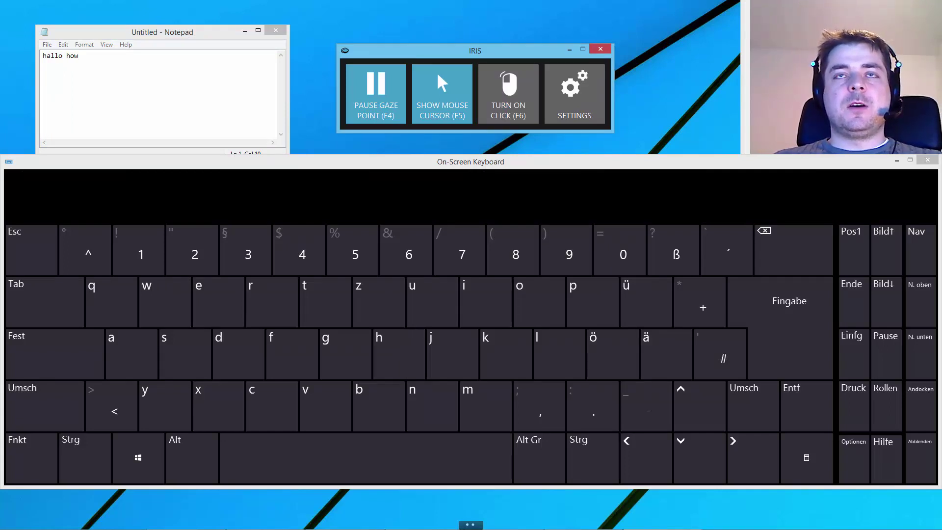
key("F5")
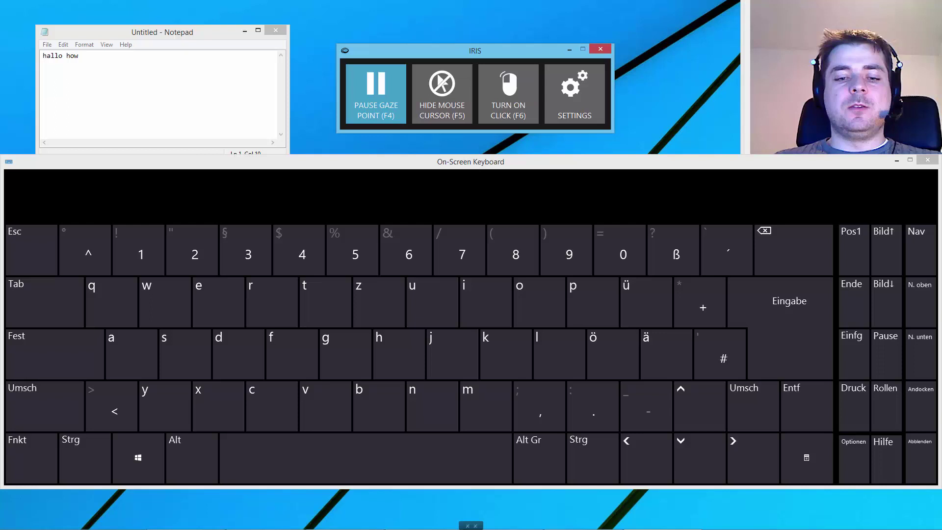
key("F4")
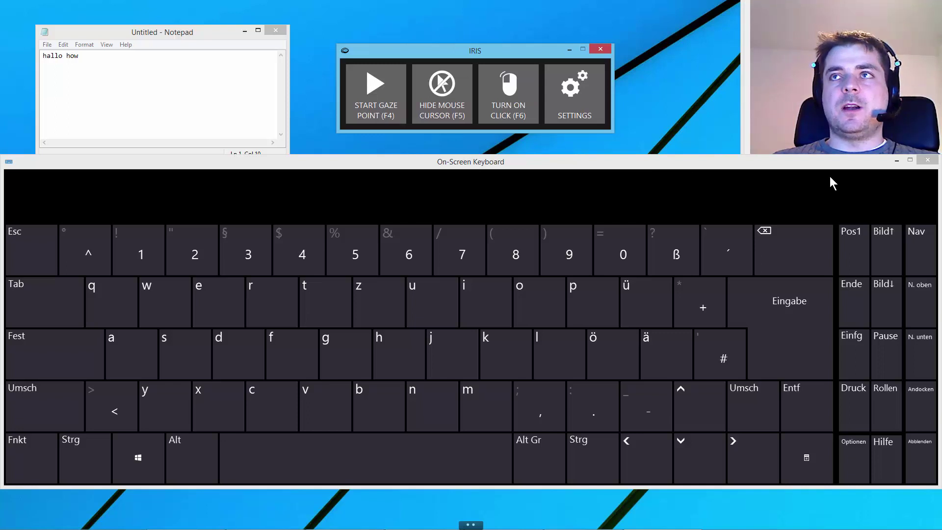
Minimize the On-Screen Keyboard and open the IRIS settings, moving the settings window closer to Notepad
left_click(902, 162)
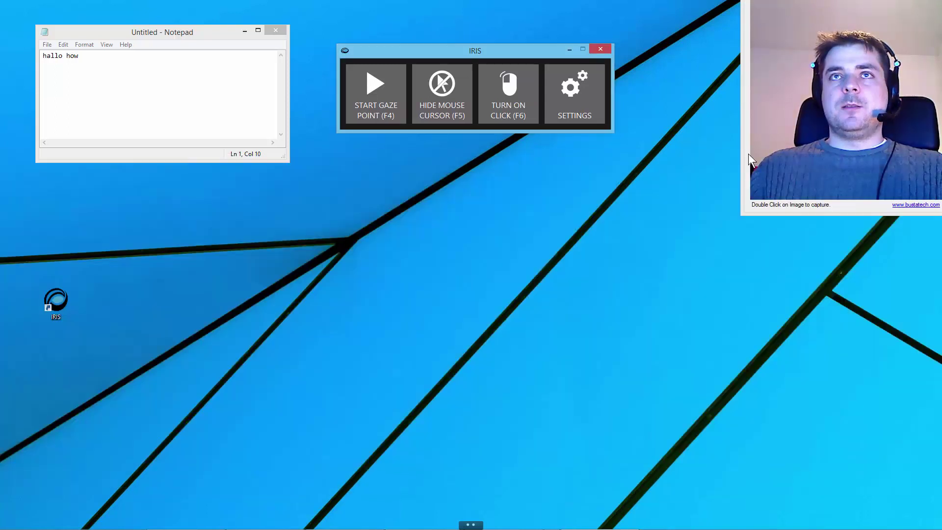
left_click(582, 98)
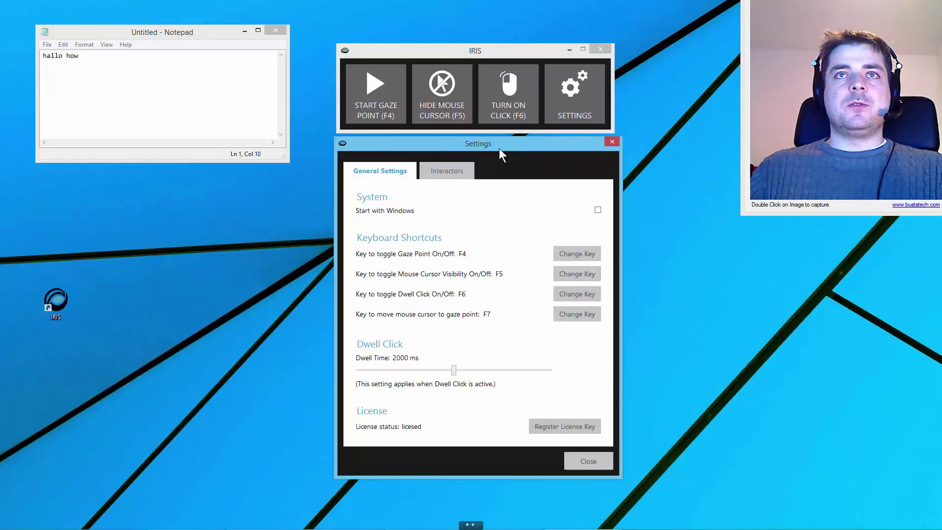
left_click_drag(499, 148, 425, 154)
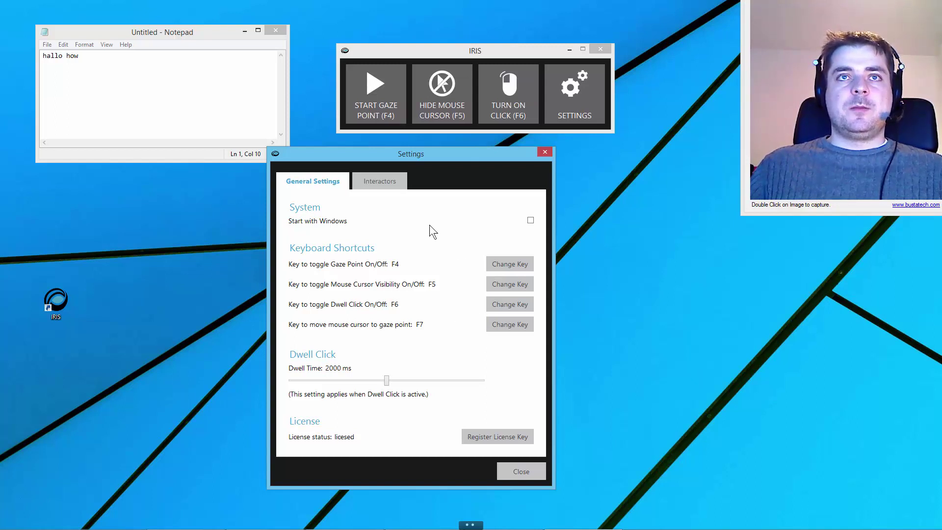
Add a new interactor to the basic profile and place its window in the free lower-right area of the desktop
left_click(370, 185)
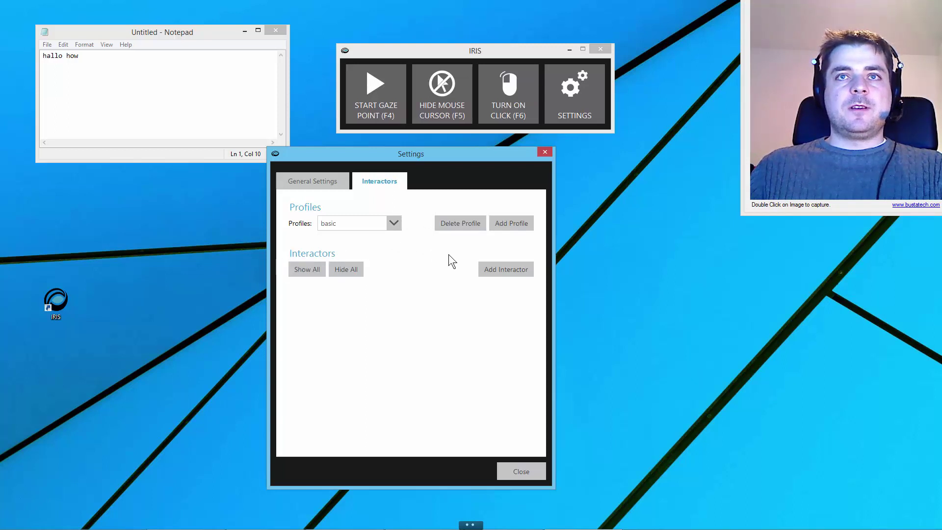
left_click(502, 269)
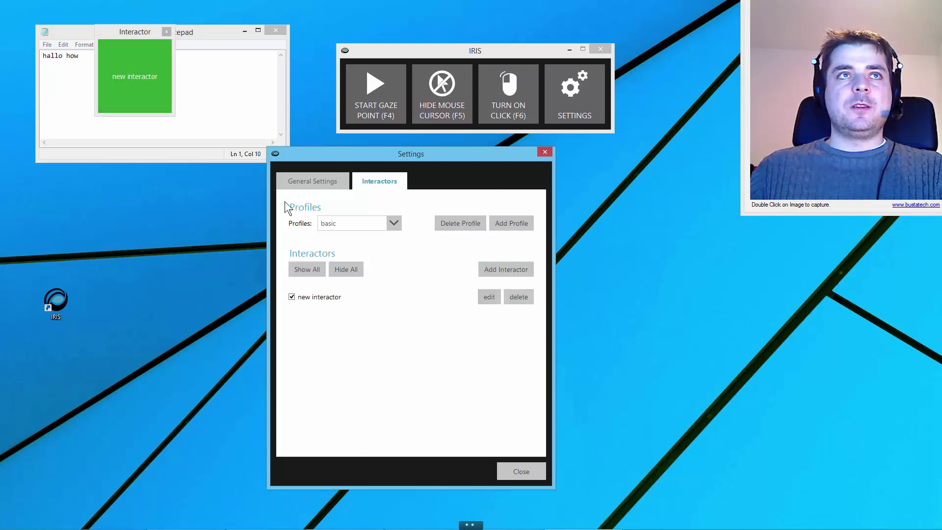
left_click_drag(122, 31, 121, 234)
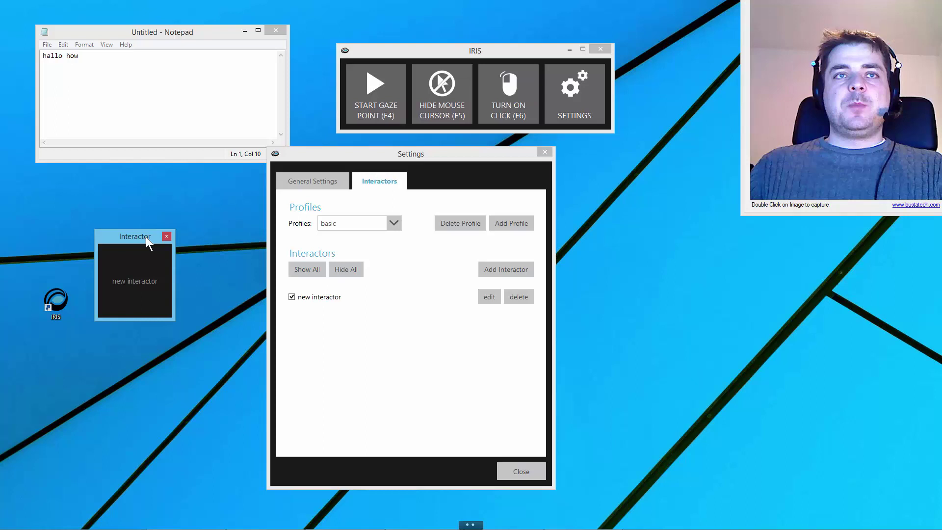
left_click_drag(148, 239, 643, 222)
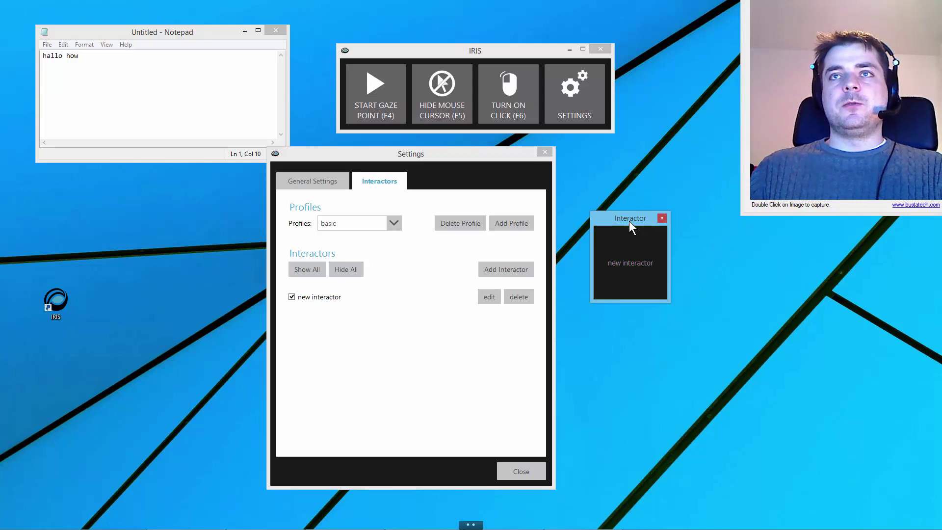
left_click_drag(628, 220, 790, 403)
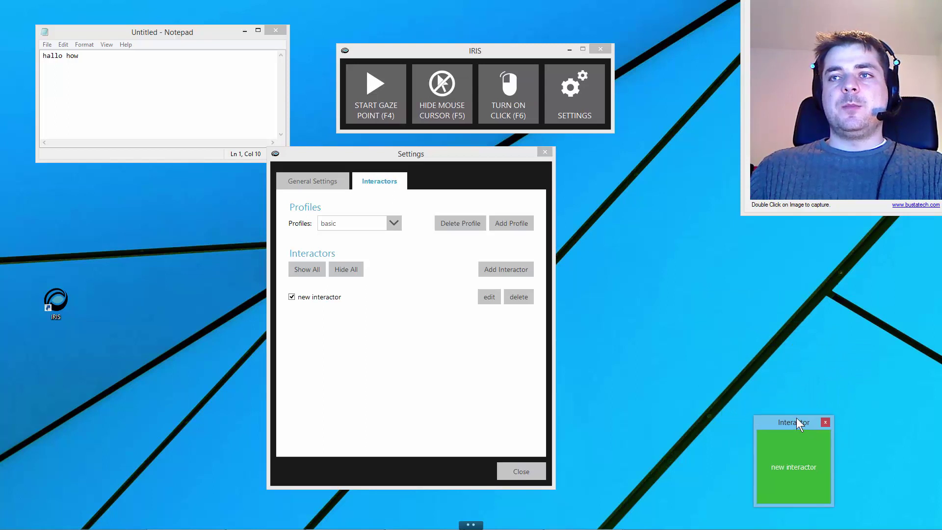
Enlarge the new interactor window and place it in the lower-right corner of the desktop
left_click_drag(836, 506, 885, 511)
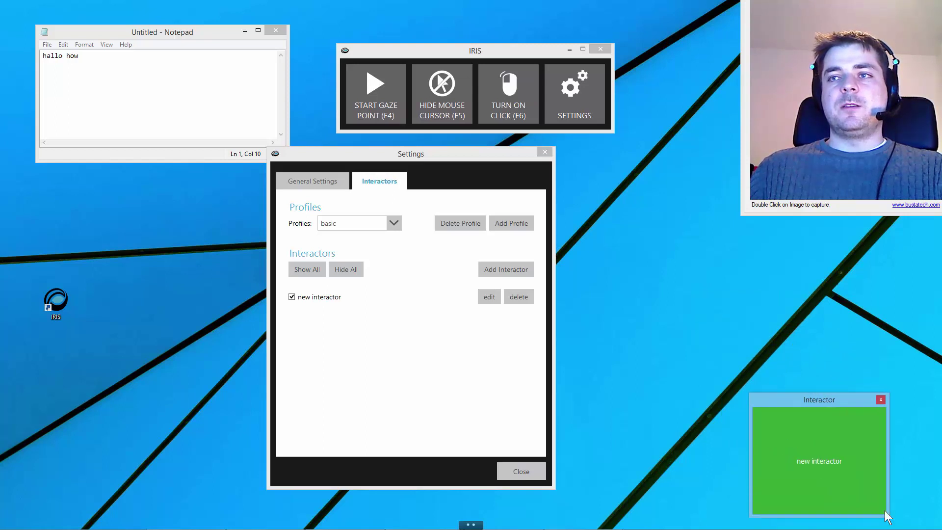
left_click_drag(823, 397, 842, 410)
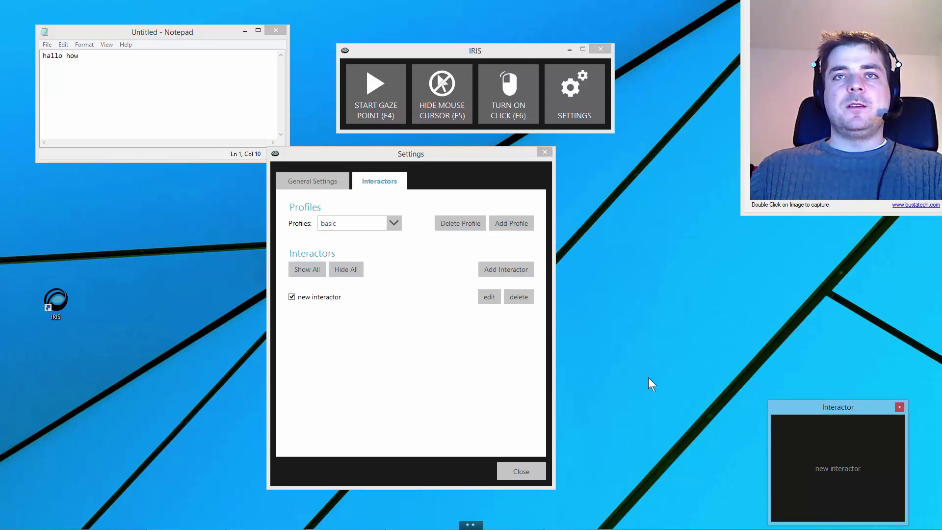
Edit the new interactor with the label "reload", the key R and the key action "press once", and save it
left_click(494, 296)
left_click_drag(545, 332, 493, 334)
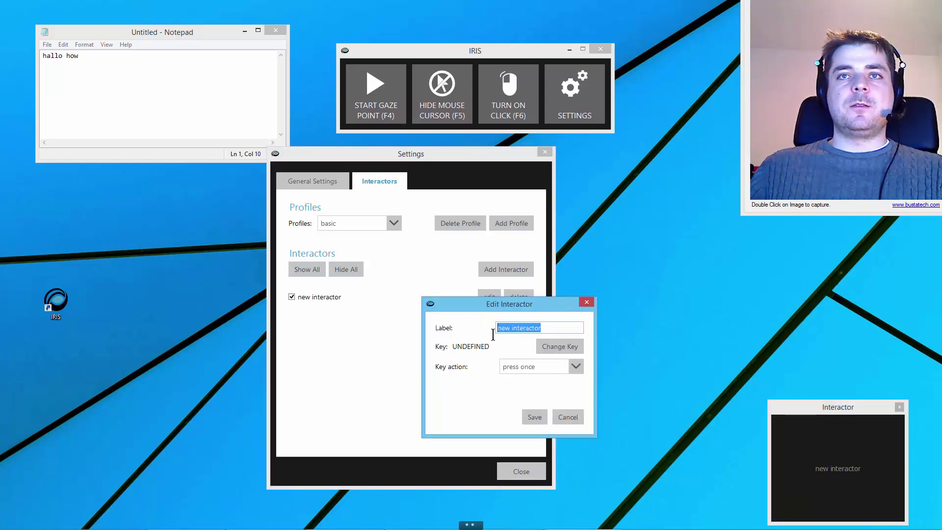
key("BackSpace")
type("reload")
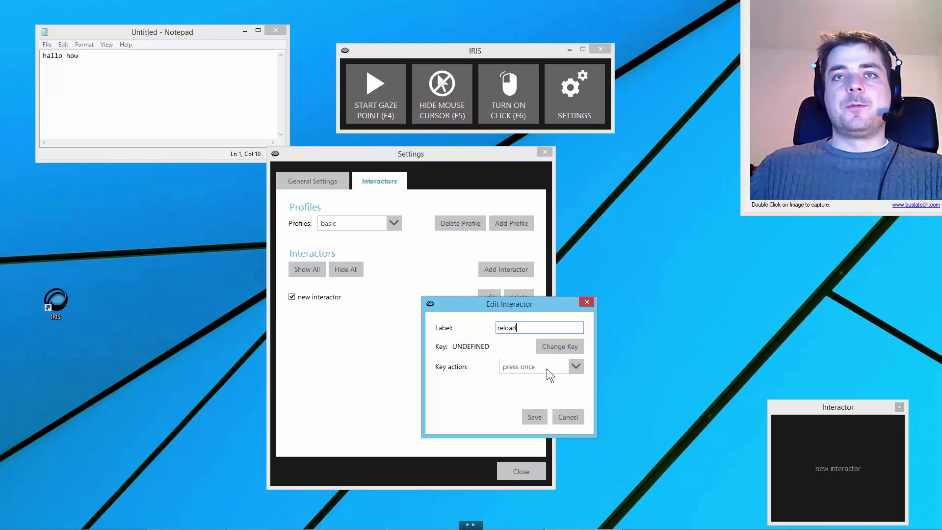
left_click(555, 346)
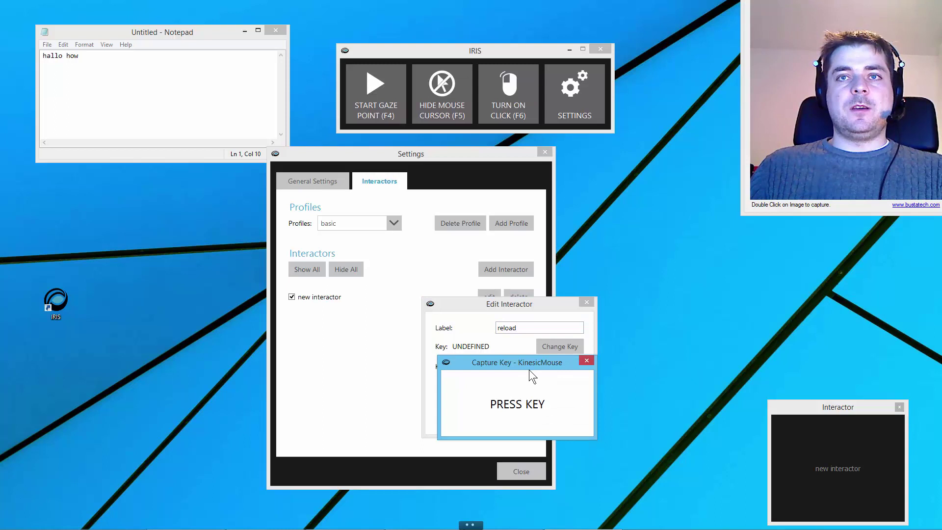
key("r")
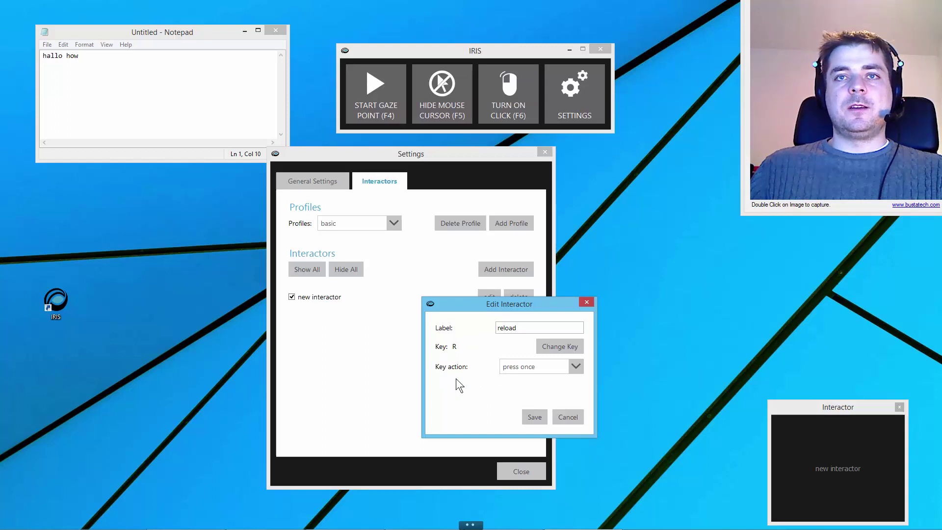
left_click(578, 367)
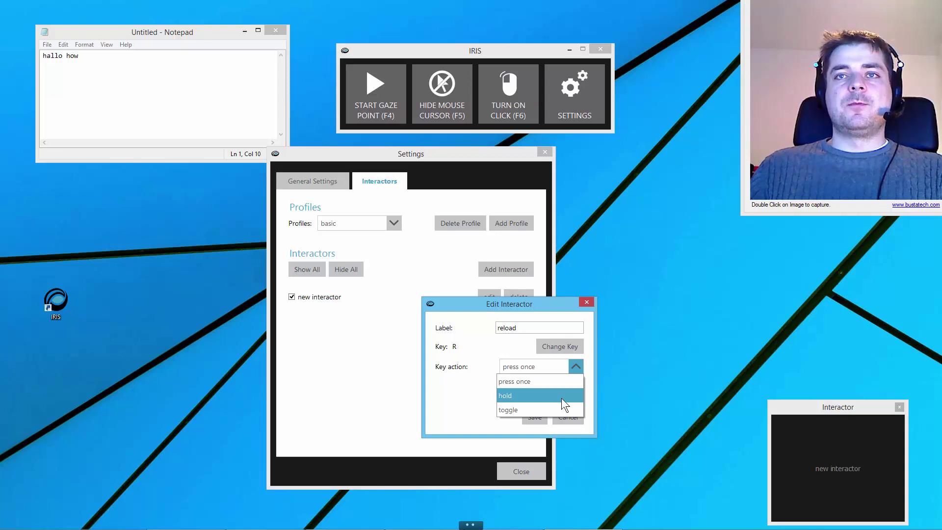
left_click(577, 366)
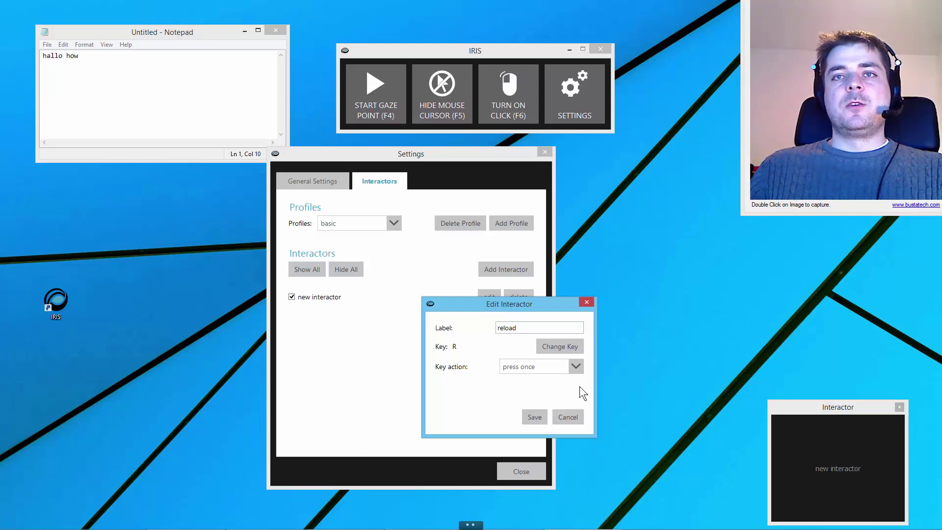
left_click(534, 417)
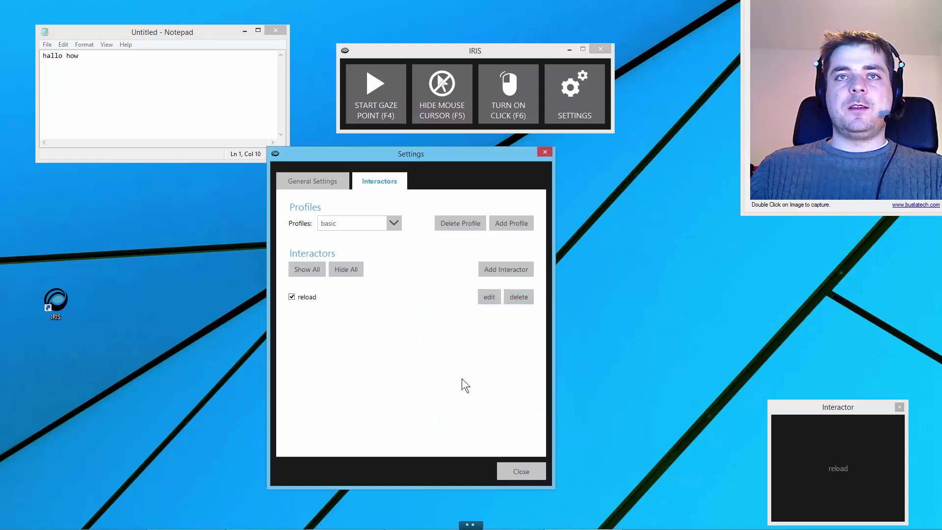
Replace the Notepad text with a row of eight "r" letters, shifting the Notepad window clear of the Settings window
left_click(108, 54)
key("ctrl+a")
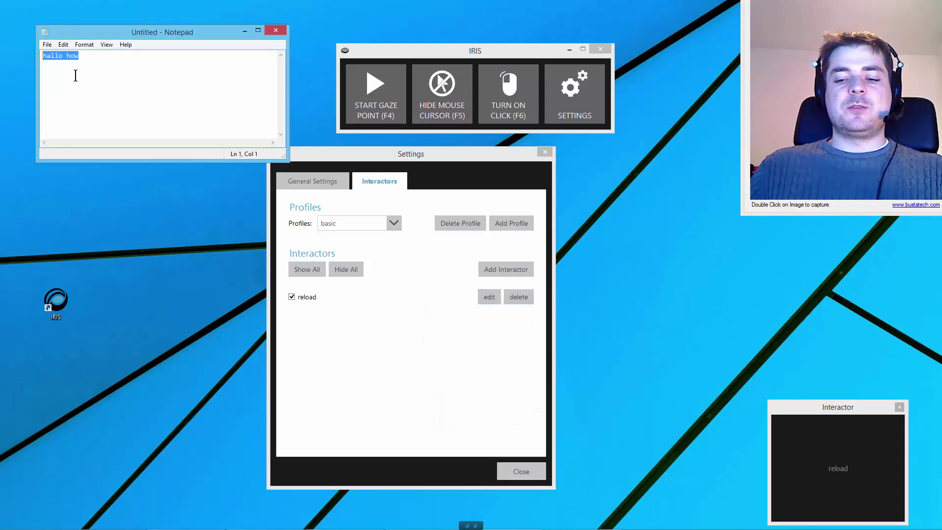
key("BackSpace")
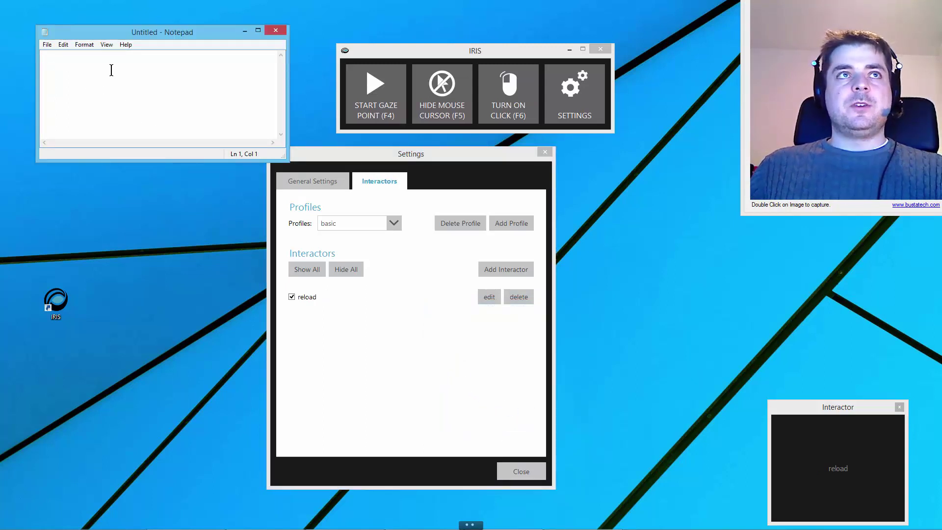
left_click_drag(116, 34, 98, 32)
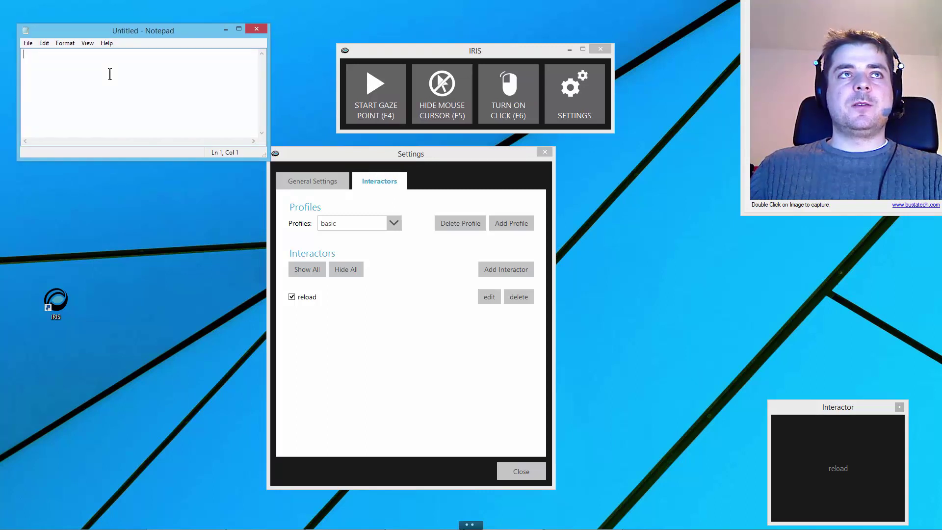
type("r")
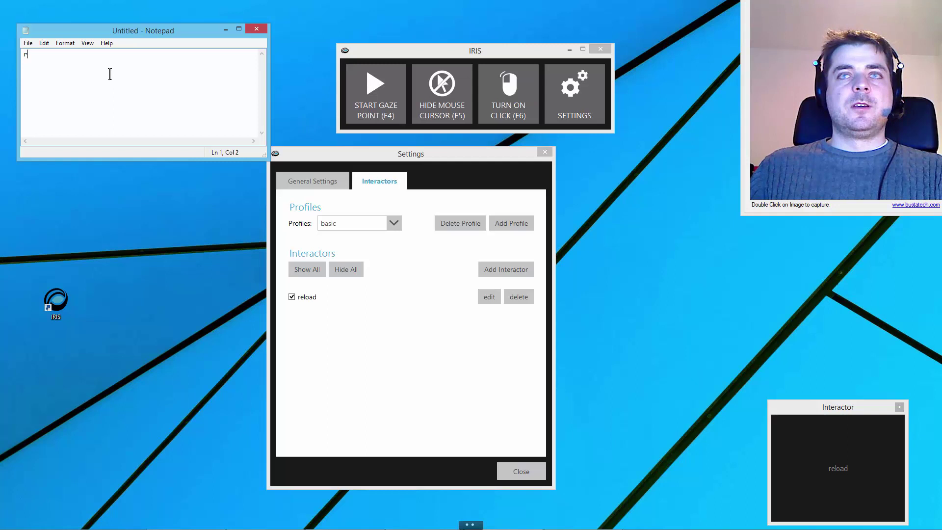
type("rrrrr")
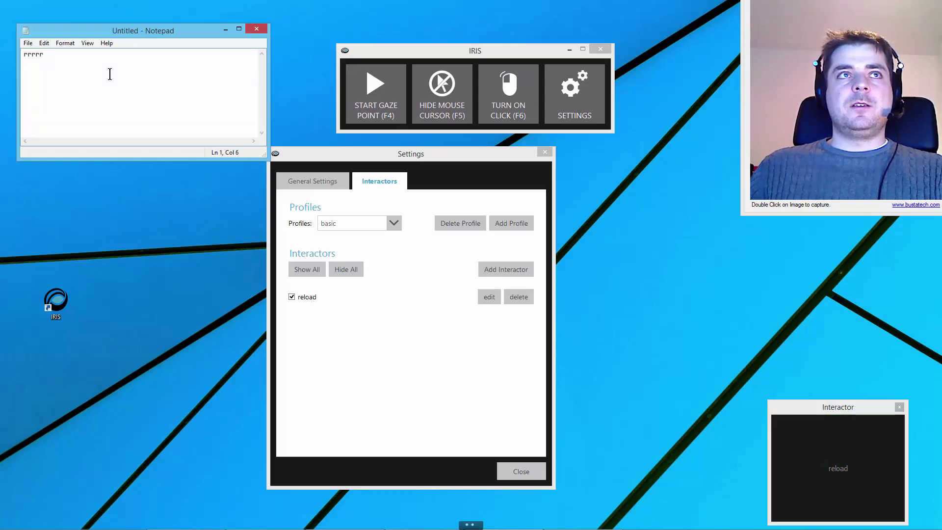
type("r")
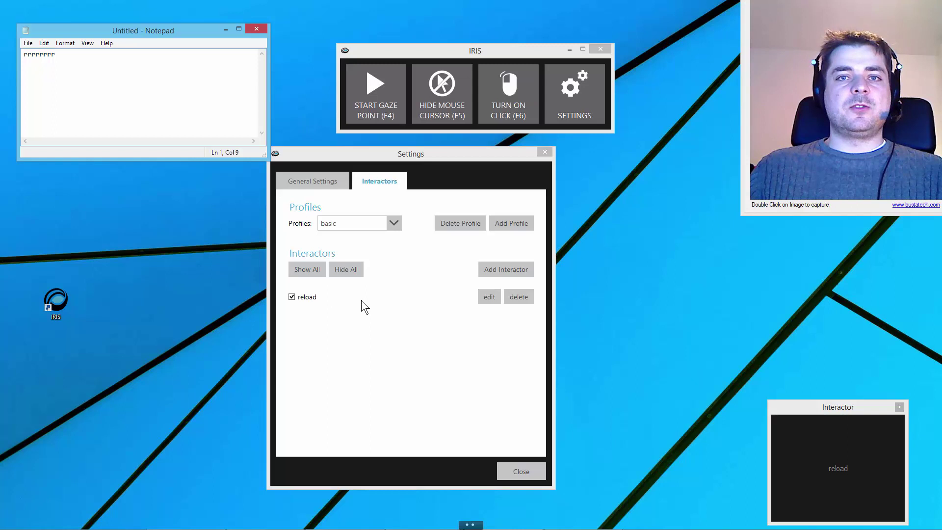
Hide all interactors and replace the Notepad text with "rrrrr"
left_click(346, 270)
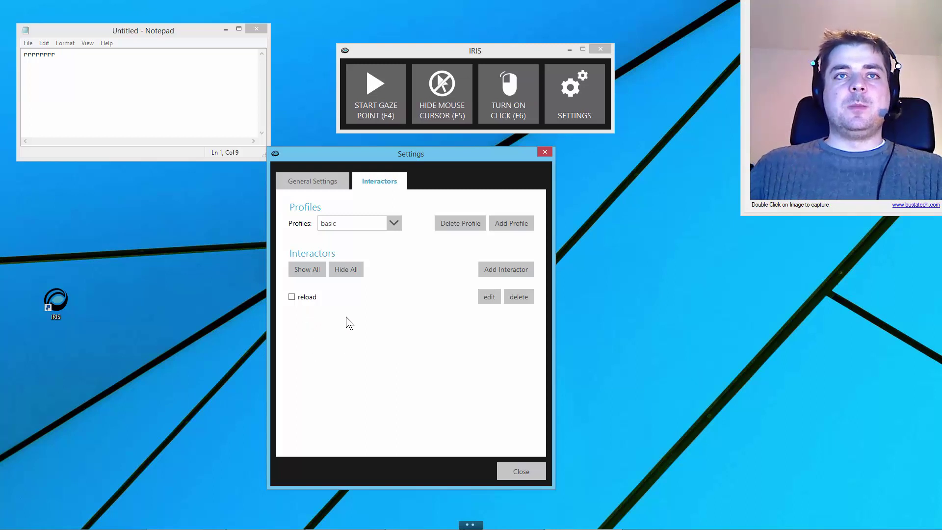
left_click(94, 64)
key("ctrl+a")
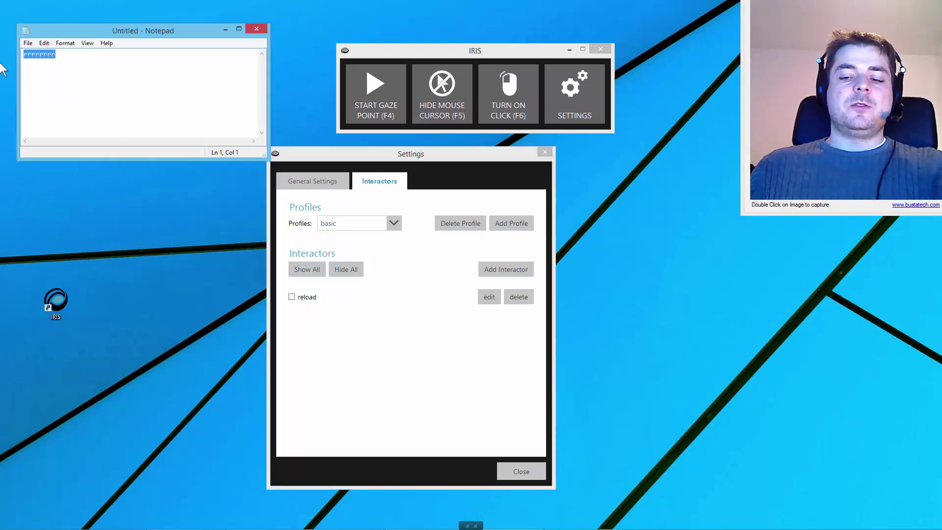
key("Delete")
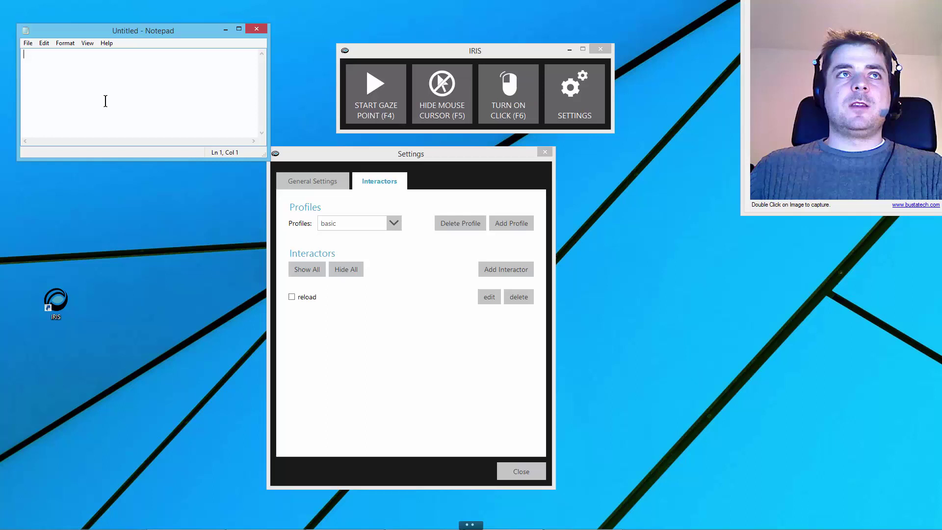
type("rr")
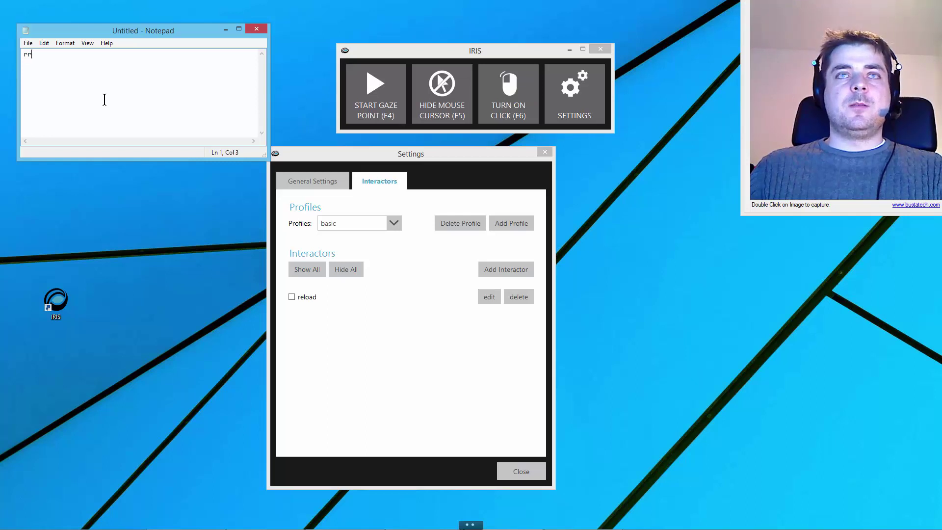
type("rrr")
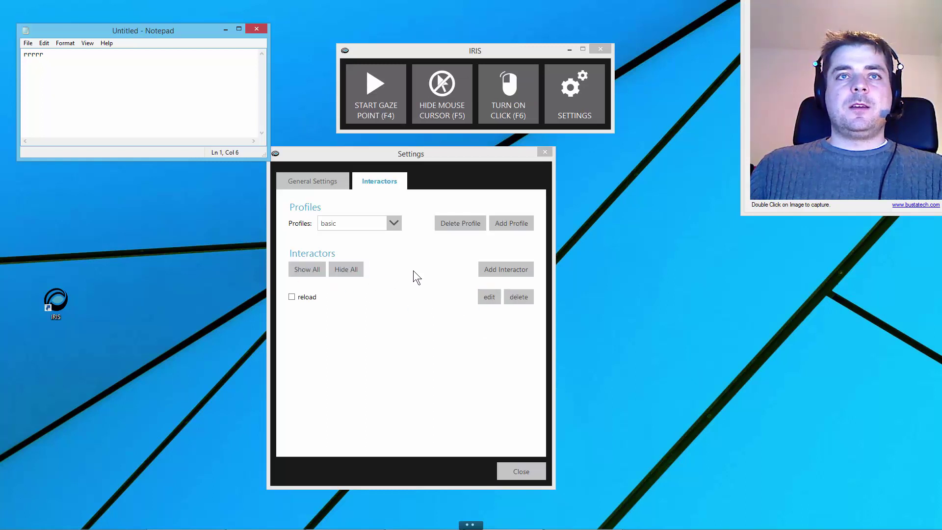
Show all interactors again and add a series of new interactors to the basic profile
left_click(306, 269)
left_click(306, 269)
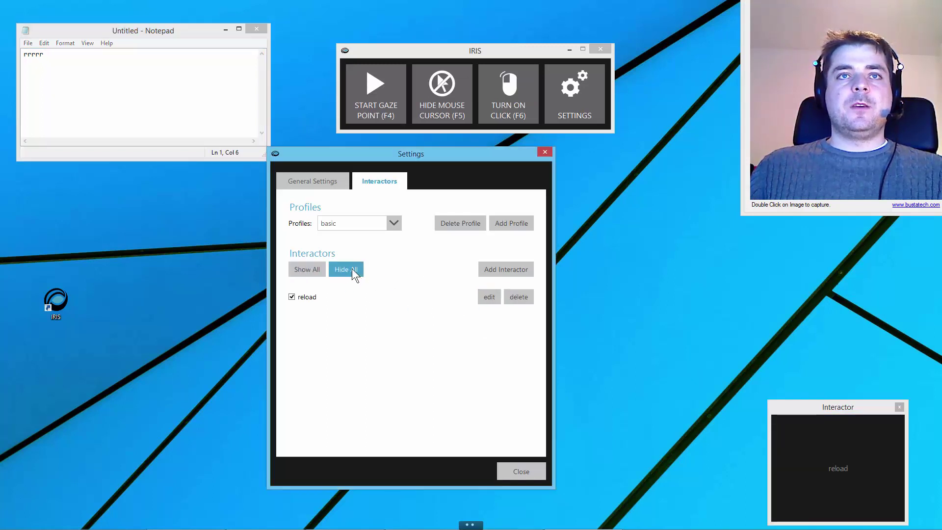
left_click(500, 267)
left_click(500, 267)
left_click(499, 267)
left_click(499, 267)
left_click(500, 267)
left_click(499, 267)
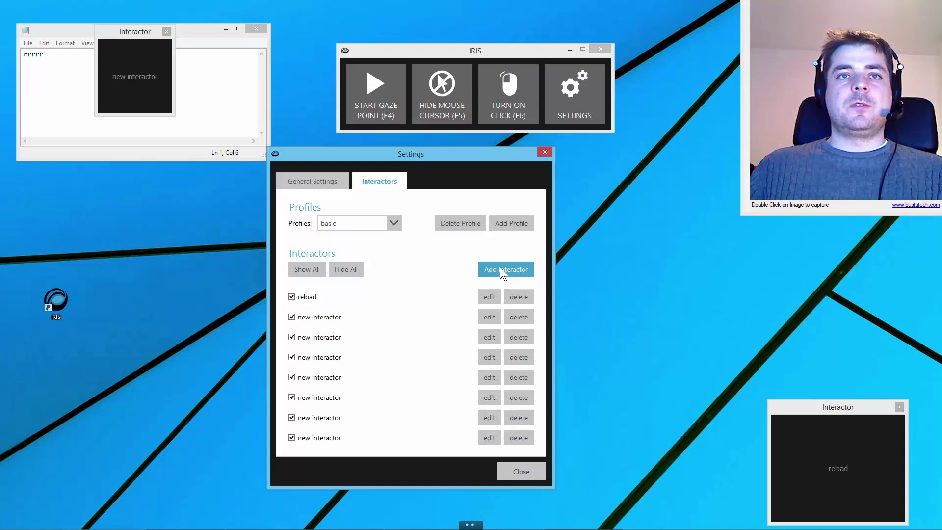
left_click(500, 267)
Spread six new interactor windows in a row along the lower edge of the desktop and close the one covering Notepad
left_click_drag(139, 39, 46, 444)
left_click(135, 34)
left_click_drag(136, 34, 170, 446)
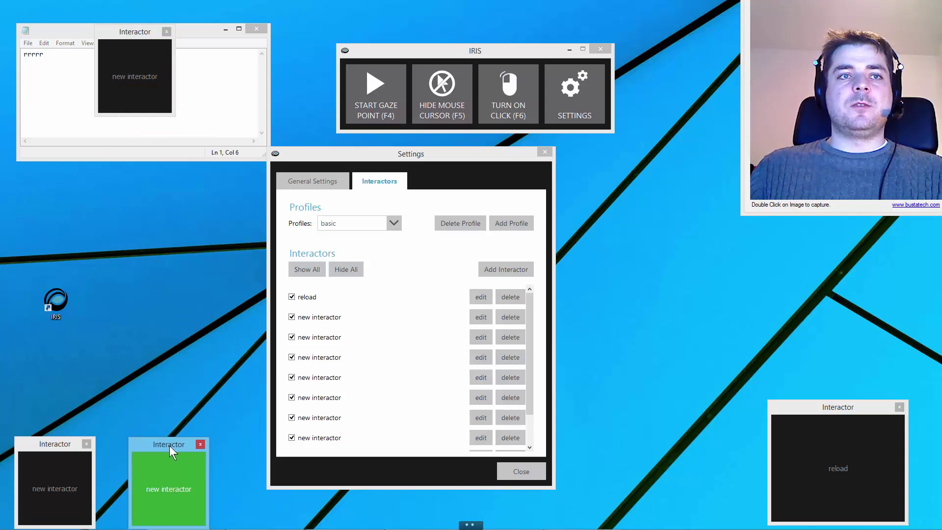
left_click_drag(136, 33, 287, 447)
left_click_drag(113, 35, 383, 446)
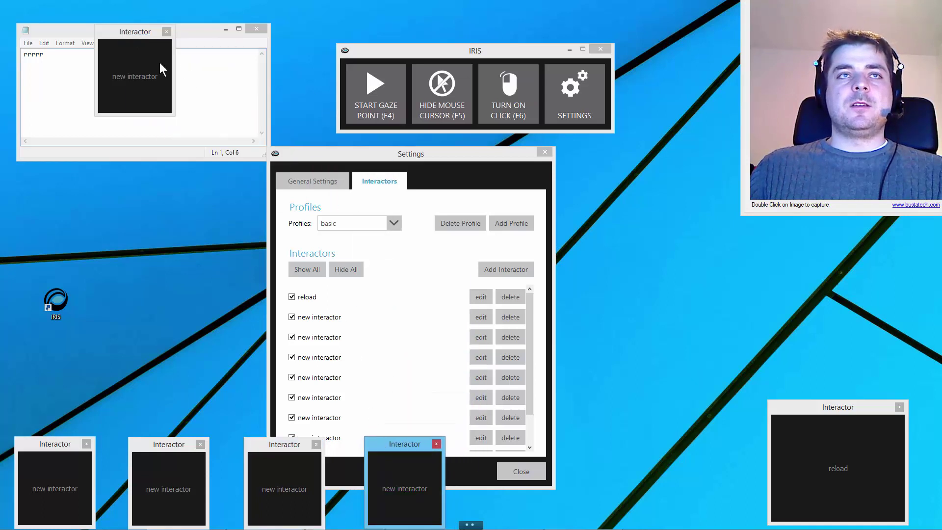
left_click_drag(130, 34, 530, 440)
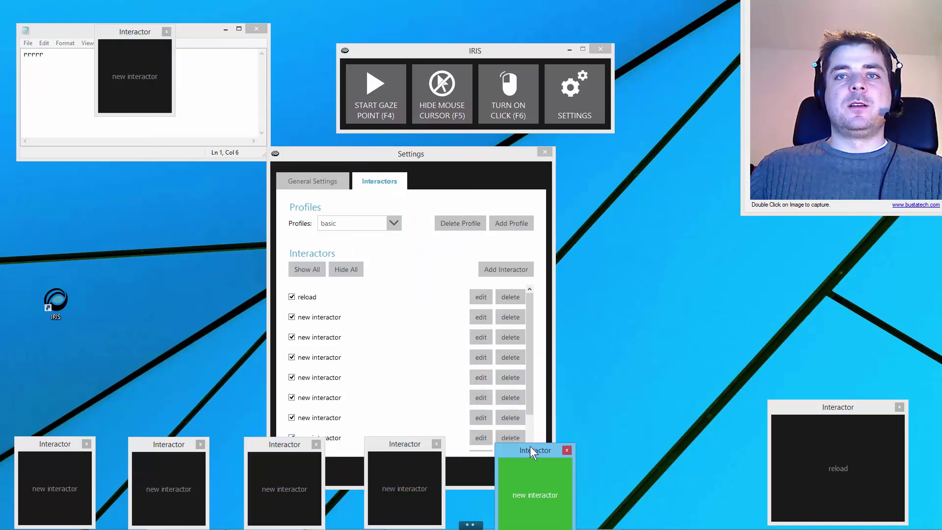
left_click_drag(128, 32, 673, 445)
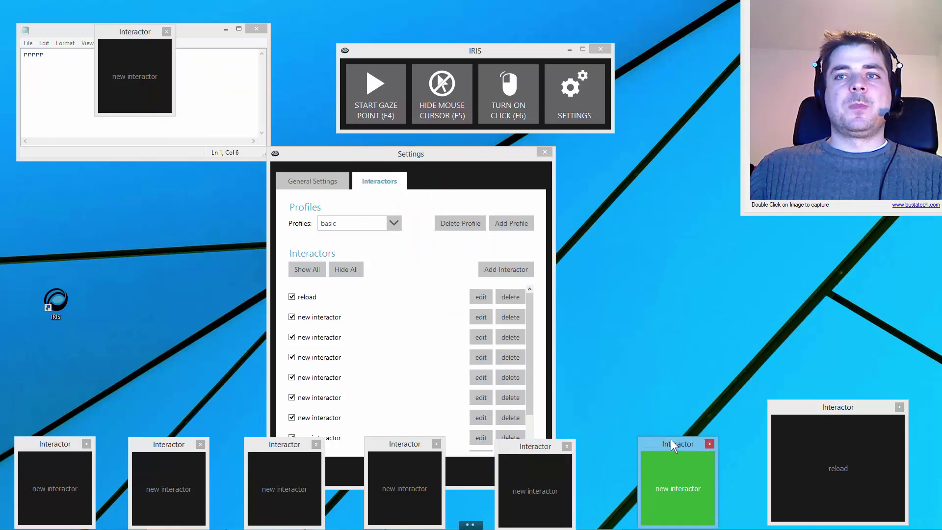
left_click(167, 32)
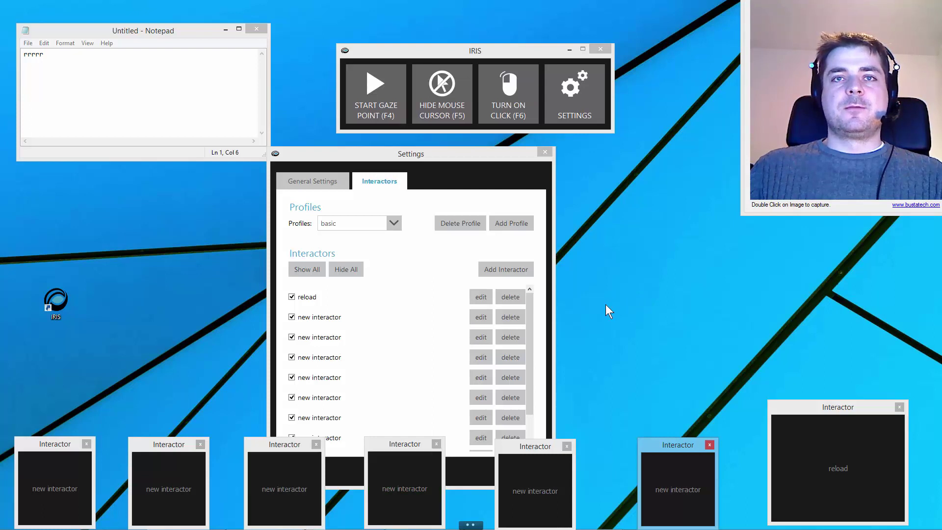
Bring the Settings window in front of the interactors and move it directly below the IRIS function buttons
left_click(494, 153)
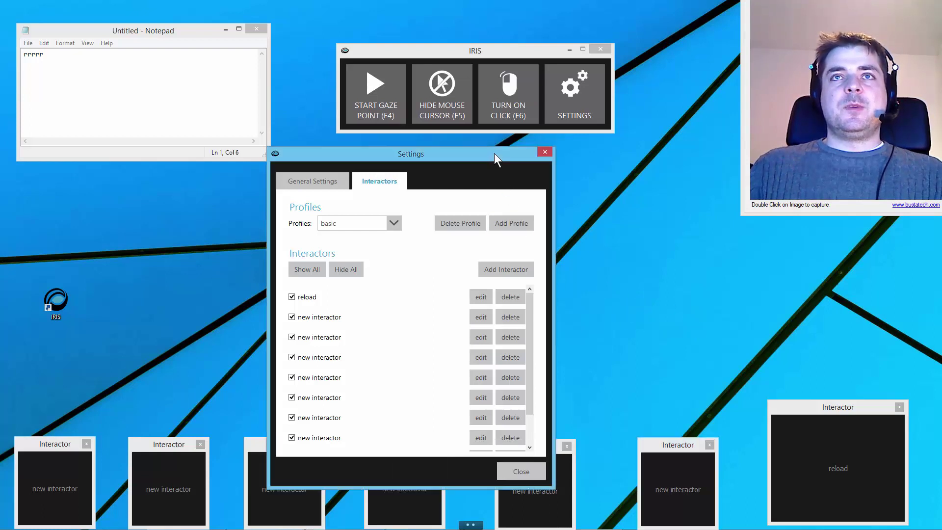
left_click_drag(494, 153, 555, 139)
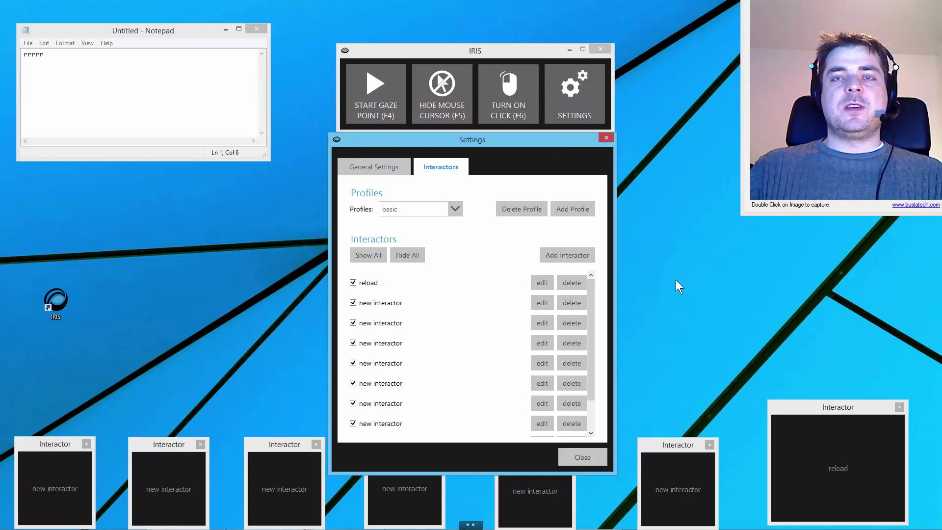